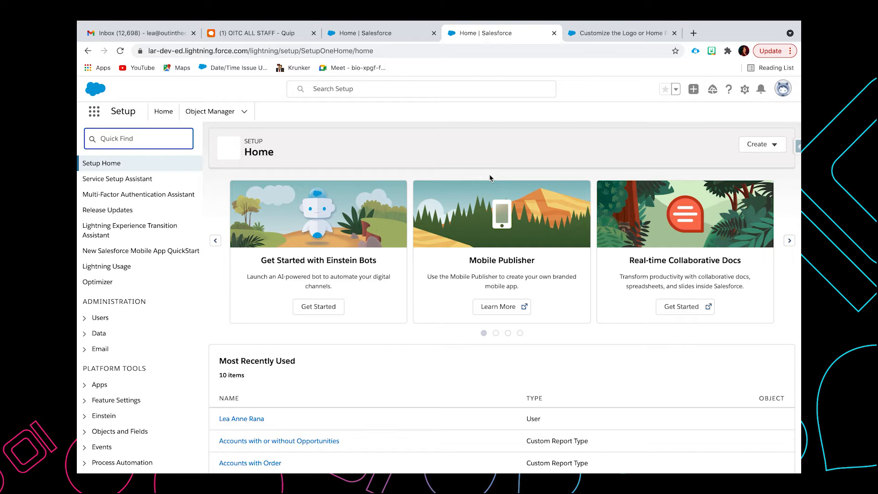
Step: Open Setup in a new tab, search the setup pages for "them" and open Themes and Branding
click(744, 89)
click(712, 120)
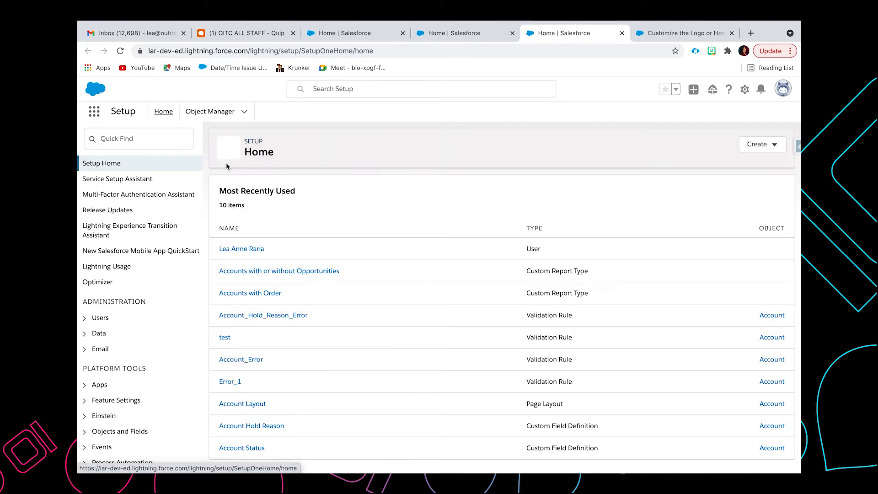
click(167, 138)
text(them)
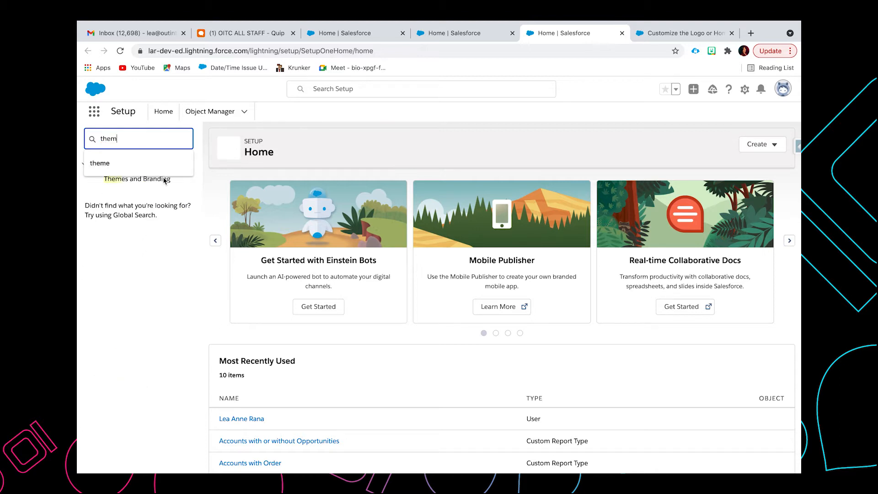
click(164, 180)
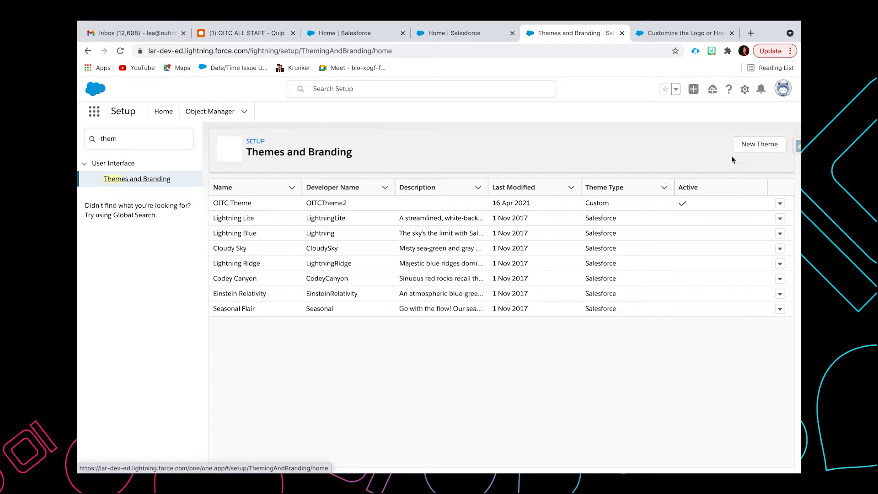
Step: Start a new custom theme named "OITC Theme" with the API name OITCTheme
click(760, 145)
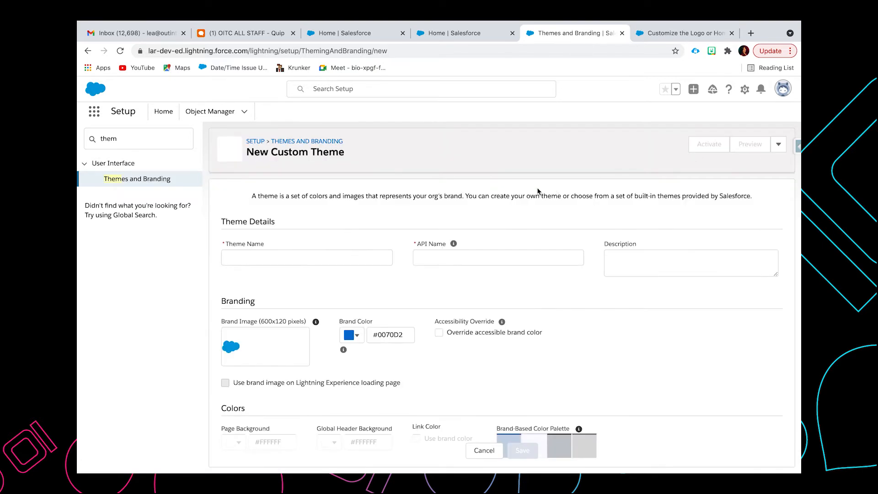
click(343, 255)
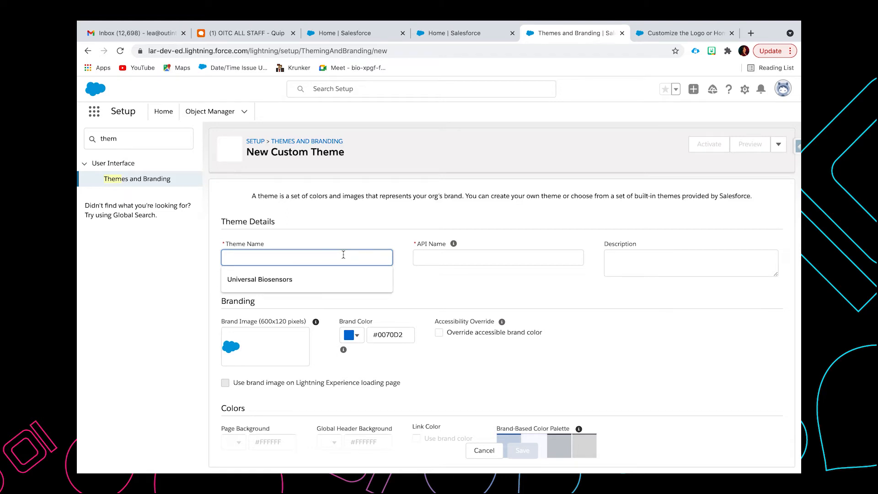
text(OITC)
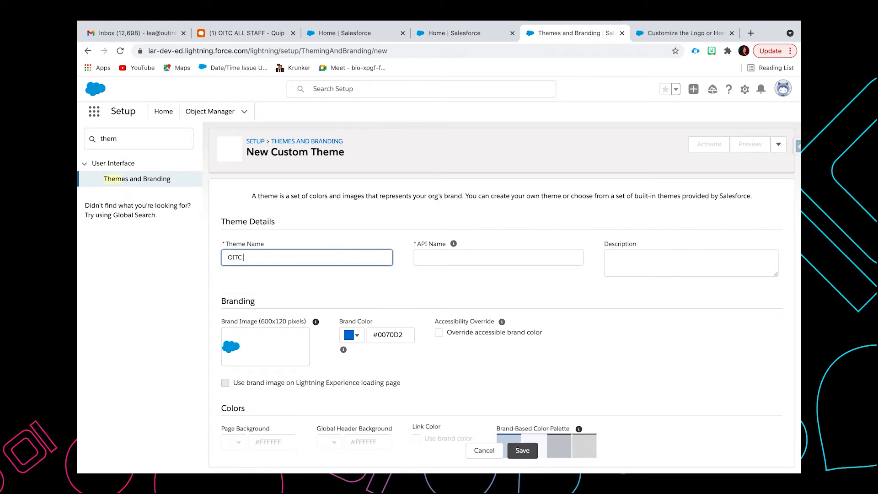
text( Theme)
click(431, 260)
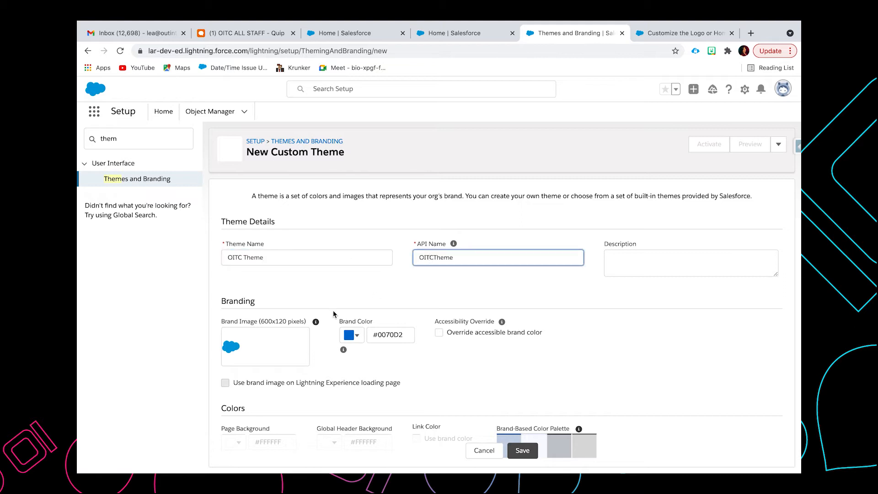
Step: Upload "Cloud Fashion - Conga Logo 2.png" as the theme's brand image and save the crop as offered
scroll(302, 350, down, 1)
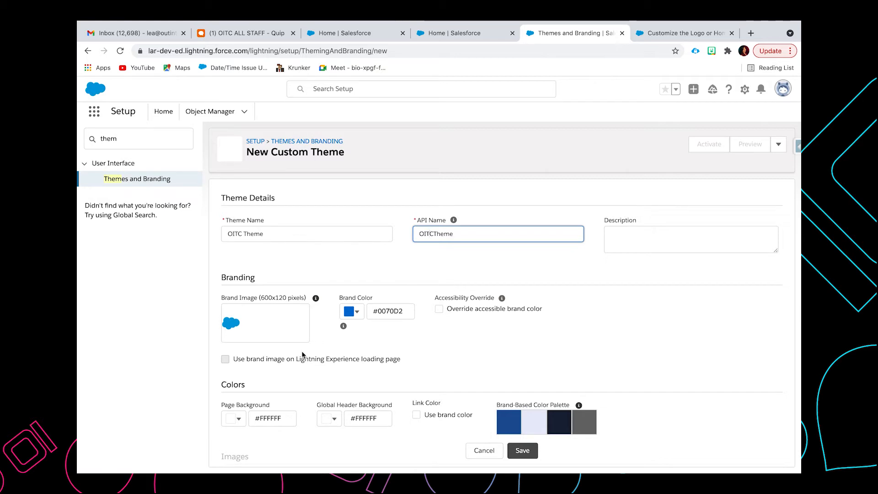
click(269, 336)
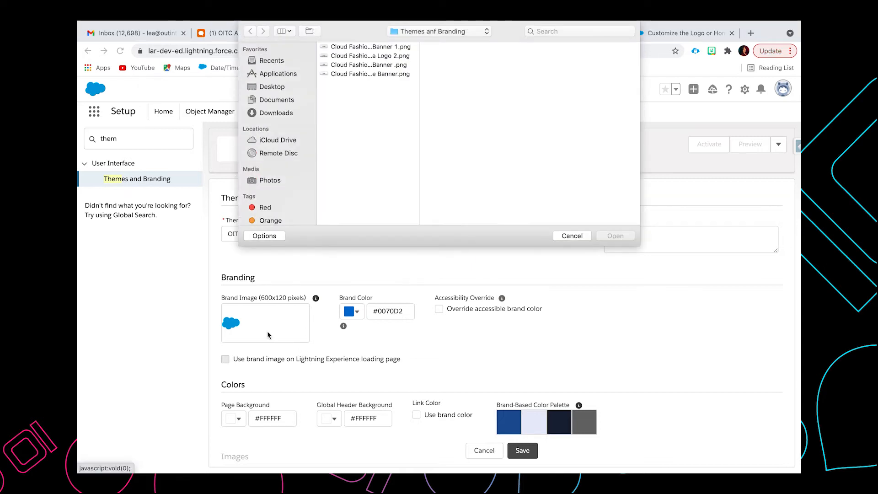
click(401, 56)
click(615, 235)
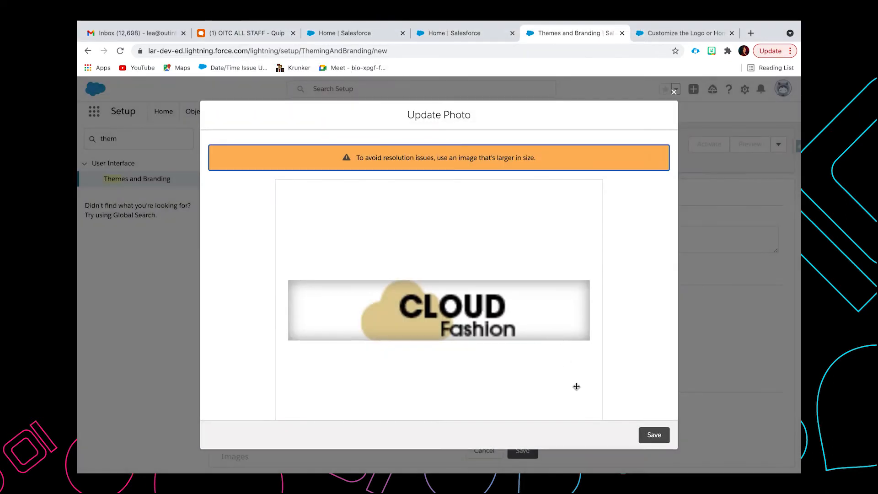
click(650, 436)
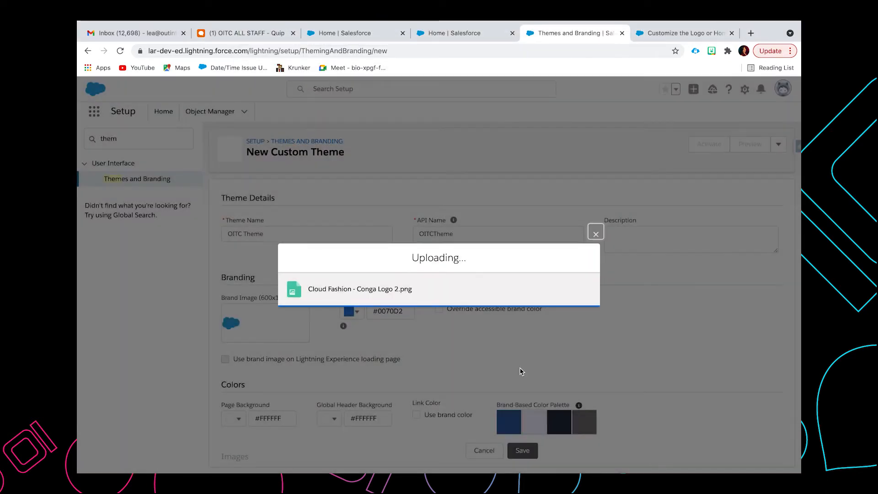
Step: Sample the grey swatch of the brand-based palette with ColorPick Eyedropper and set the Brand Color to #6A6A6A
scroll(441, 317, down, 1)
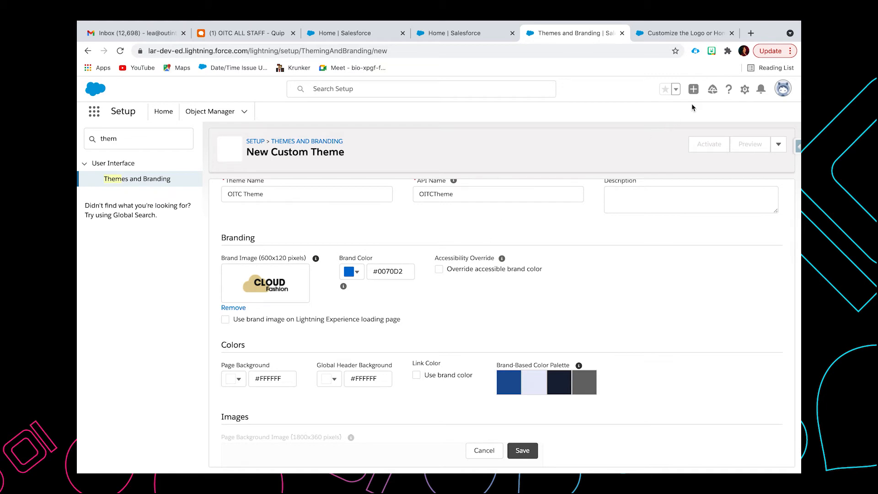
click(726, 52)
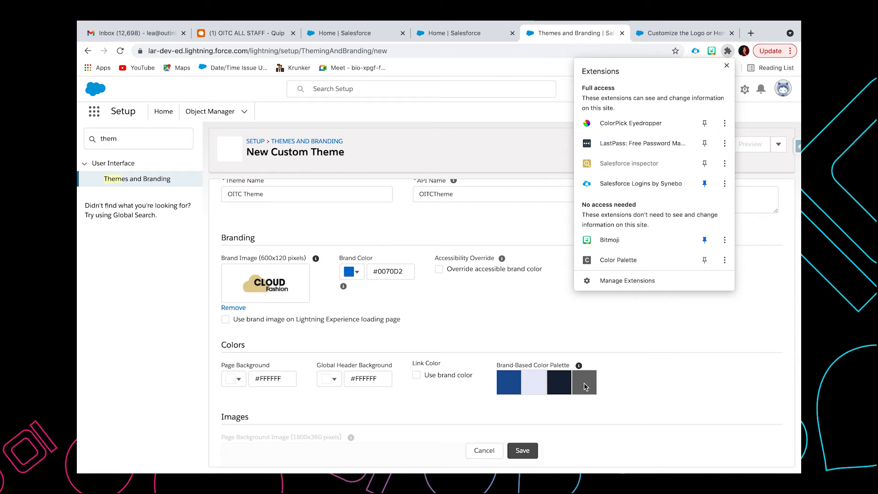
click(614, 131)
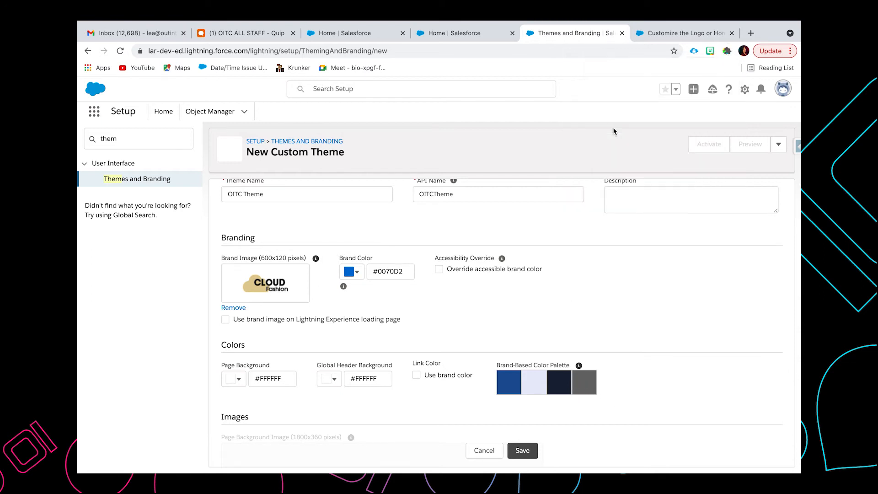
click(586, 384)
key(ctrl+c)
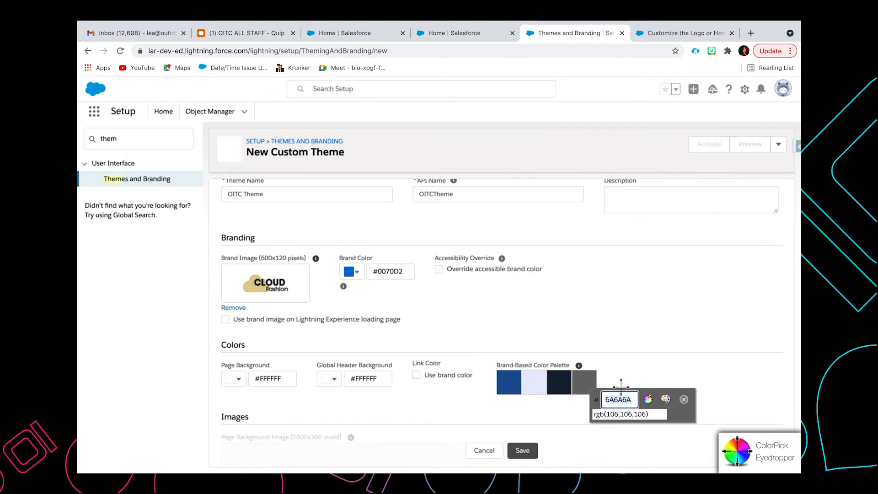
key(Escape)
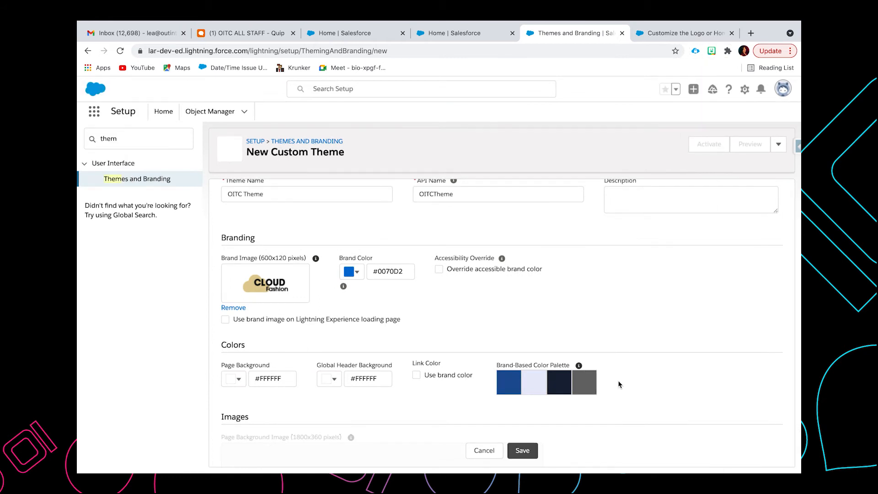
click(398, 273)
drag(397, 273, 380, 270)
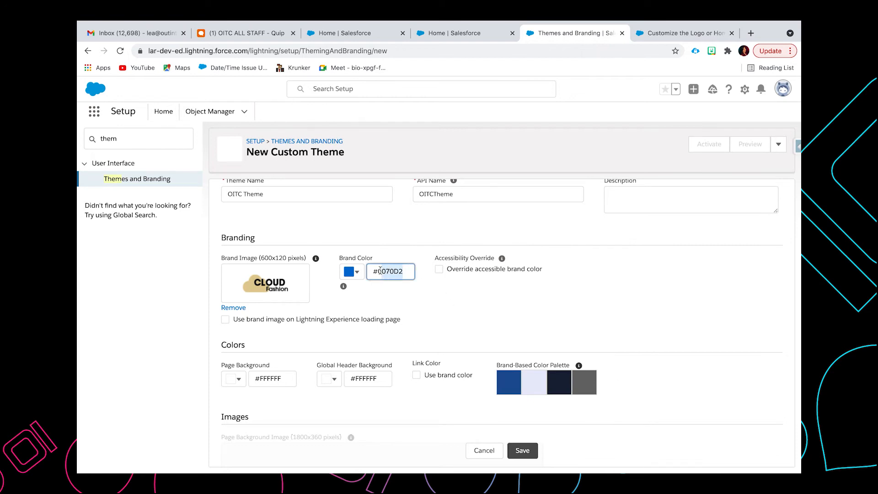
key(ctrl+v)
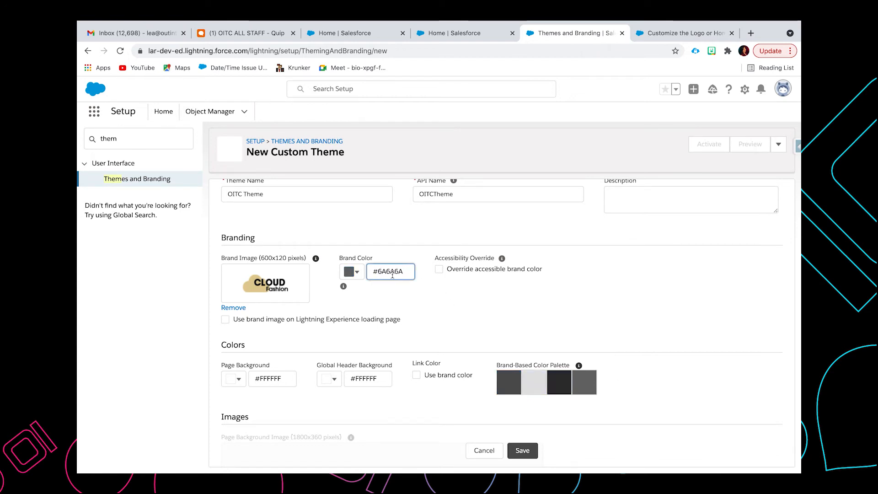
Step: Sample the gold of the Cloud Fashion logo with ColorPick Eyedropper and set the Page Background color to #E2CE96
scroll(288, 402, down, 1)
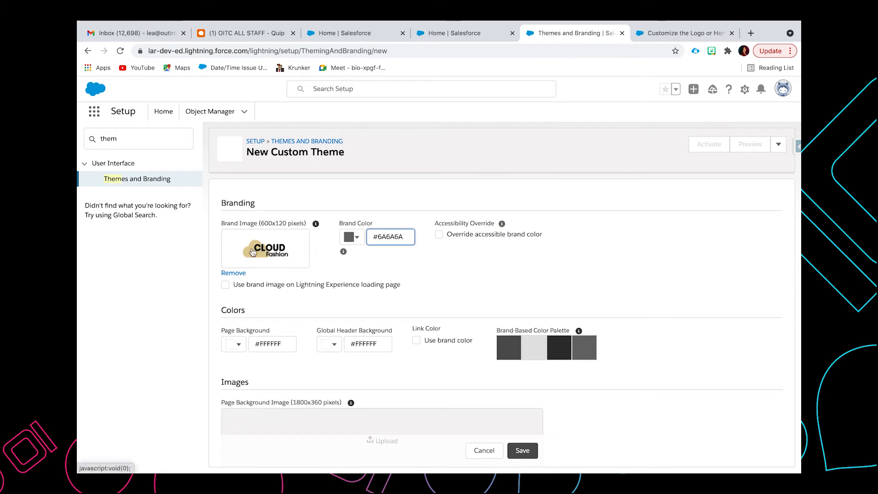
click(727, 50)
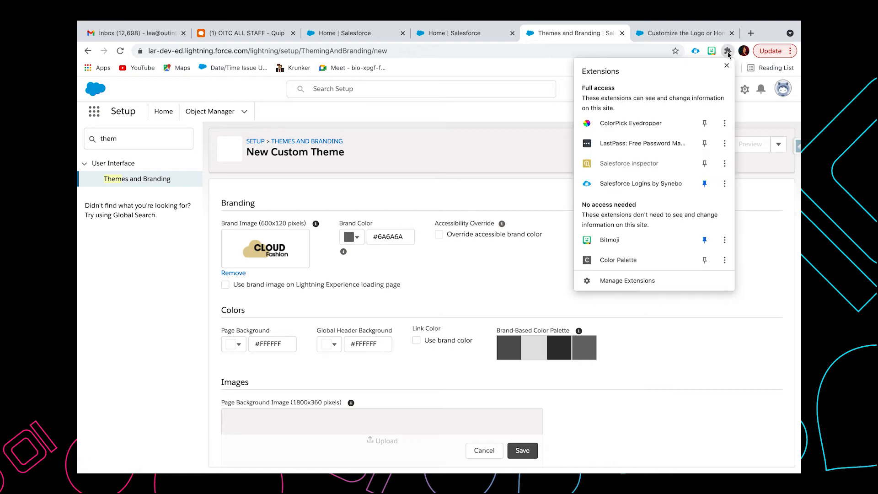
click(652, 127)
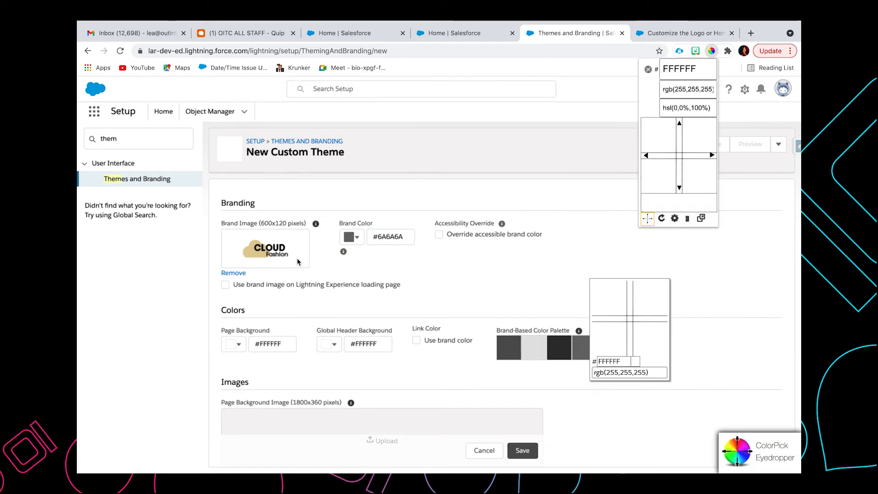
click(250, 252)
key(ctrl+c)
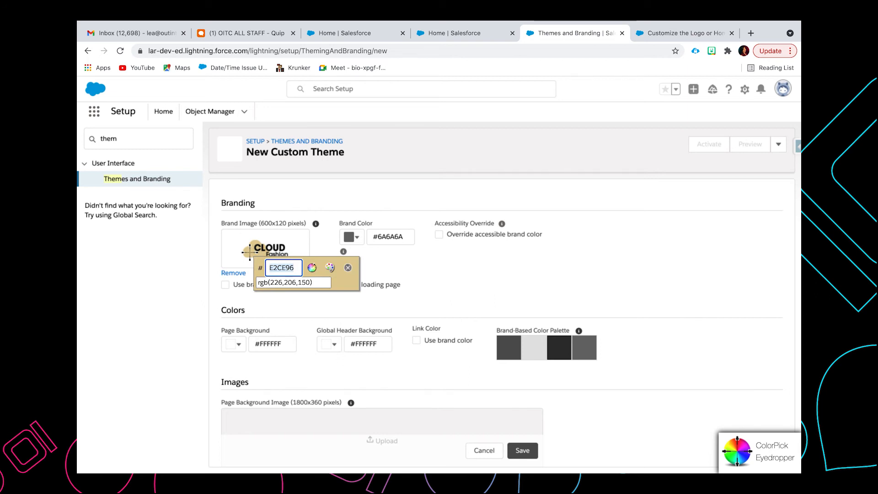
key(Escape)
click(273, 343)
drag(274, 341, 262, 343)
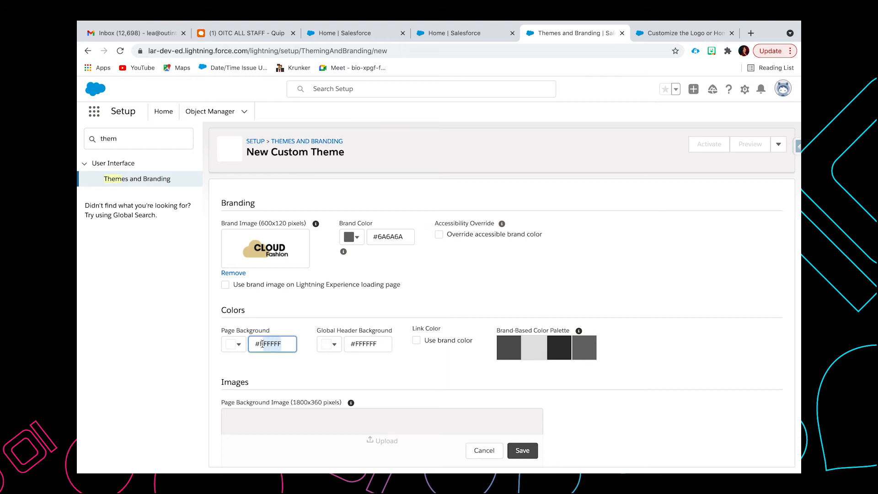
key(ctrl+v)
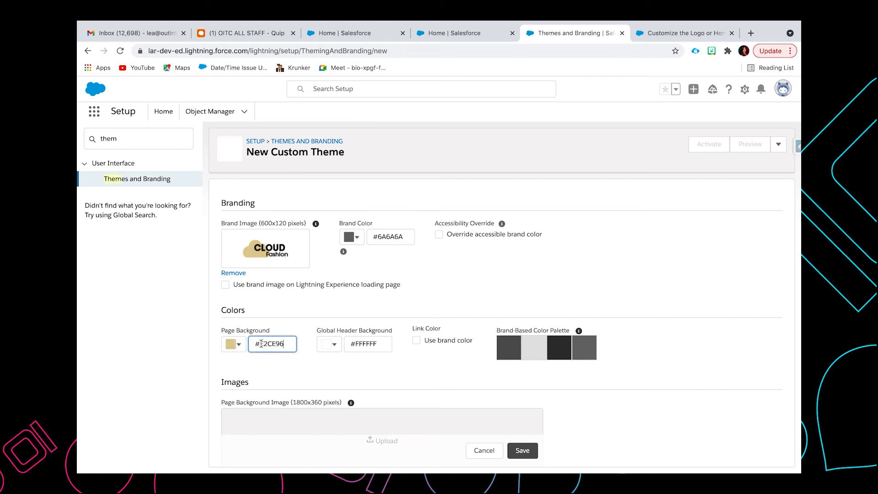
click(357, 374)
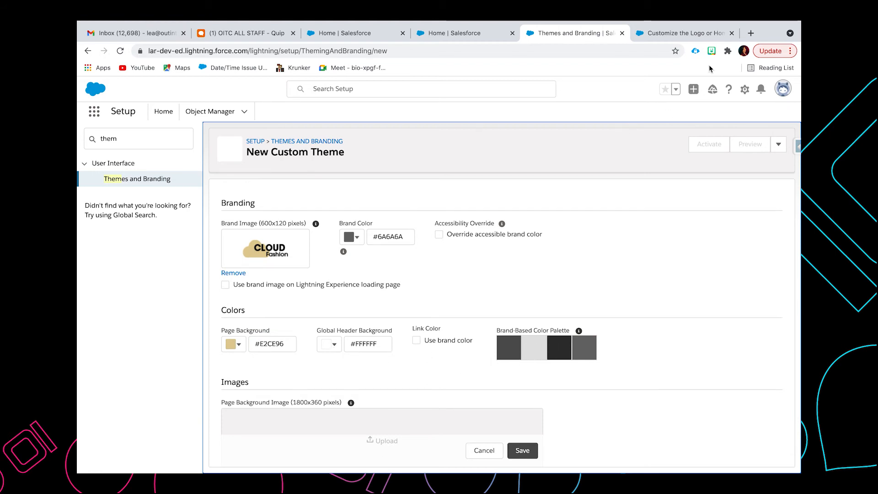
Step: Sample the light grey palette swatch with ColorPick Eyedropper and set the Global Header Background to #E2E2E2
click(727, 51)
click(630, 123)
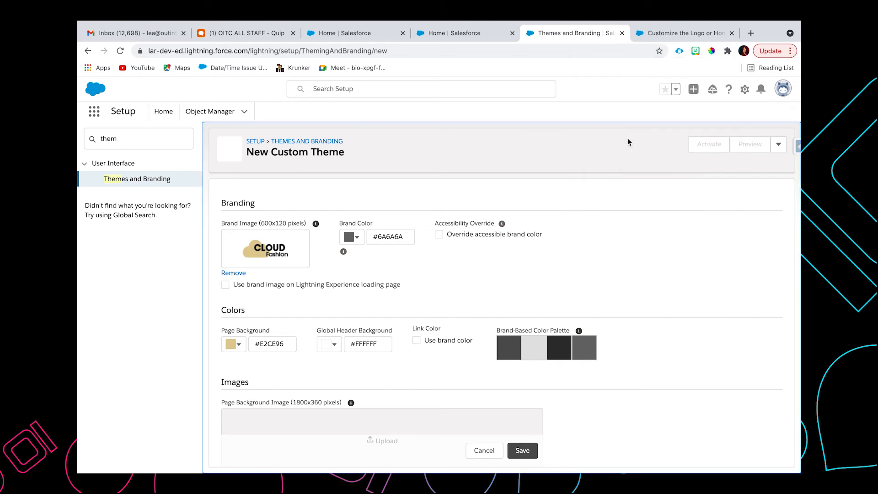
click(536, 347)
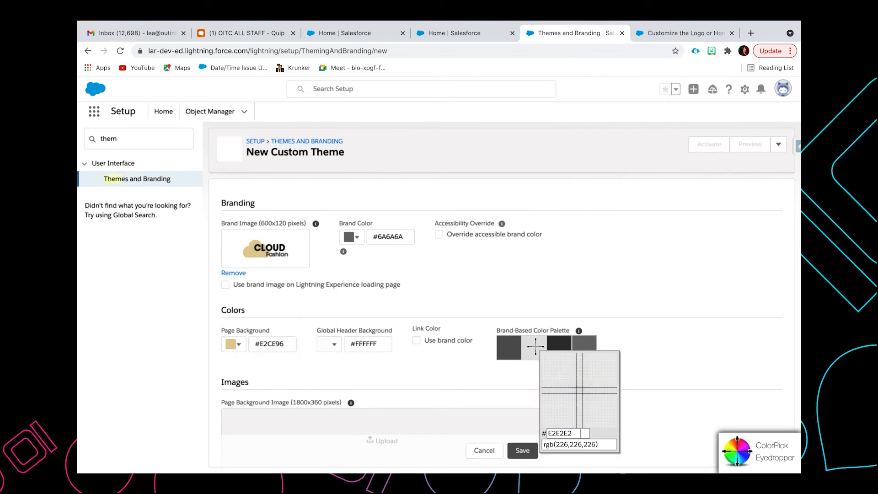
click(535, 346)
key(ctrl+c)
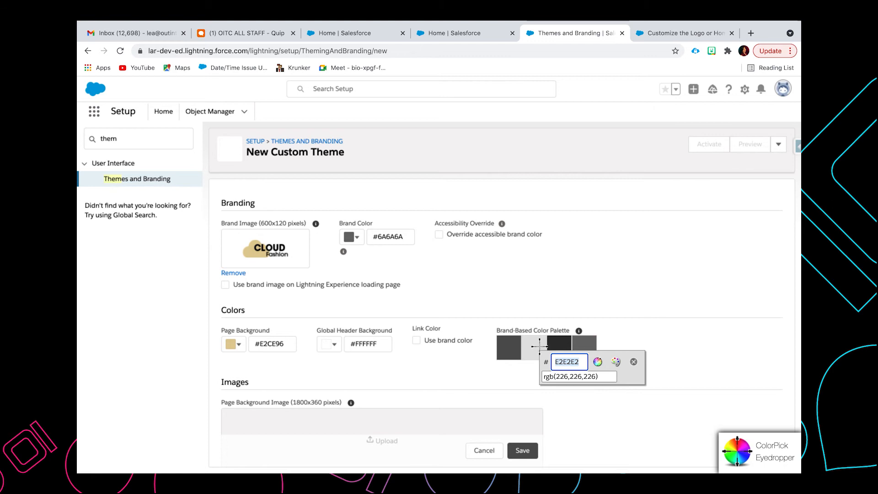
key(Escape)
double_click(357, 344)
key(ctrl+v)
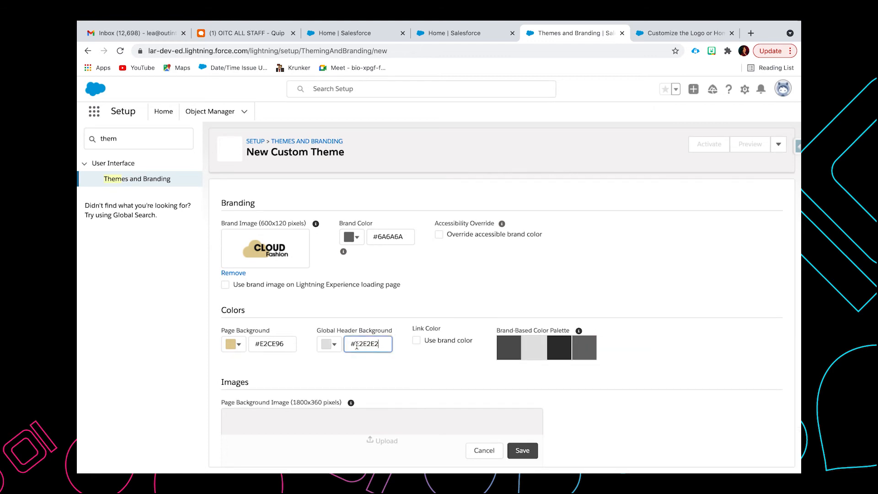
Step: Upload the Cloud Fashion image "Cloud Fashio...Banner .png" as the Page Background Image and save its crop
scroll(475, 308, down, 4)
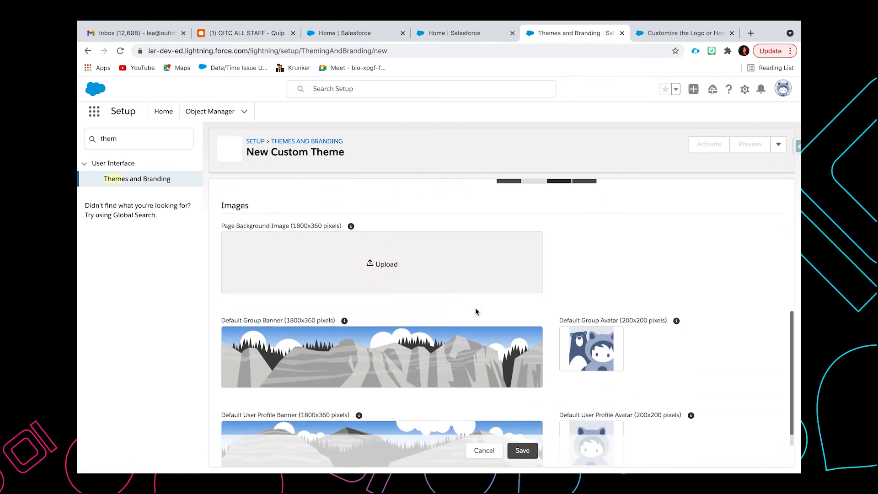
click(383, 265)
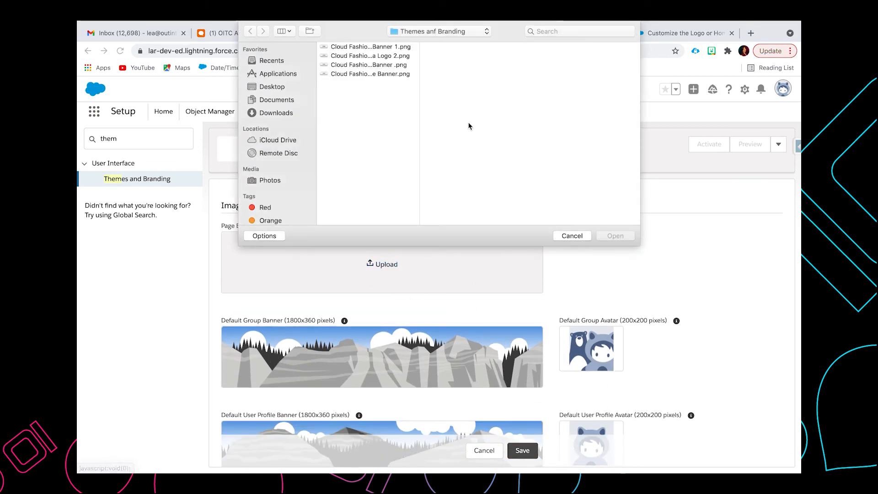
click(396, 66)
click(609, 240)
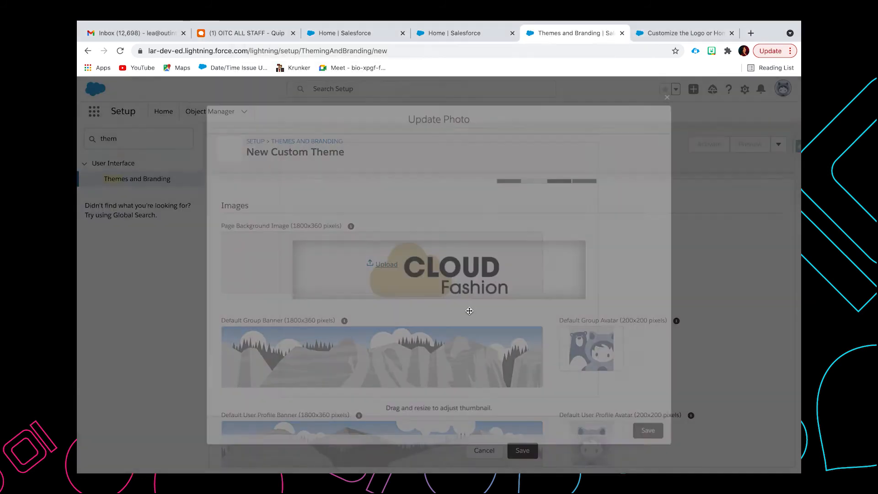
click(642, 435)
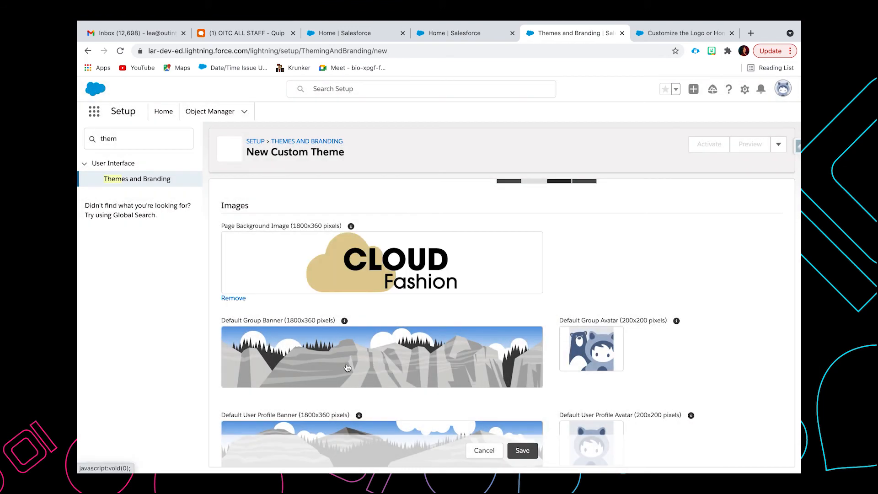
Step: Upload the Cloud Fashion image "Cloud Fashio...Banner .png" as the Default Group Banner and save its crop
scroll(349, 367, down, 1)
click(380, 347)
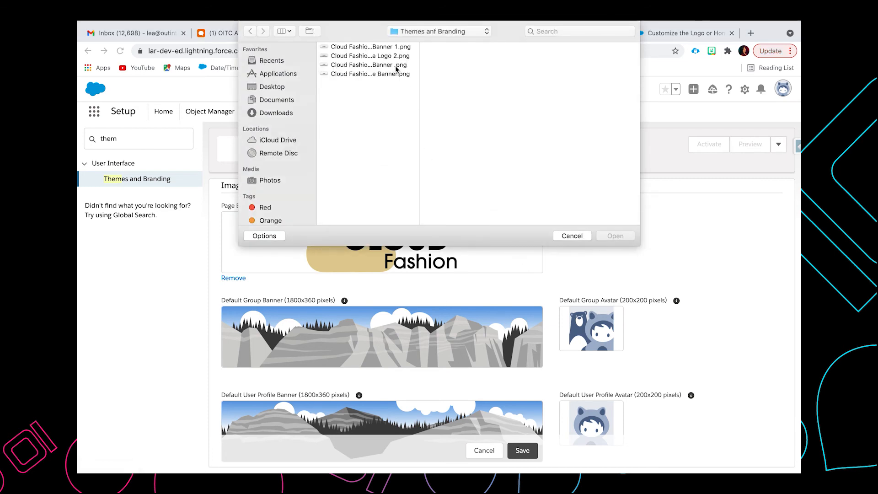
click(394, 65)
click(607, 237)
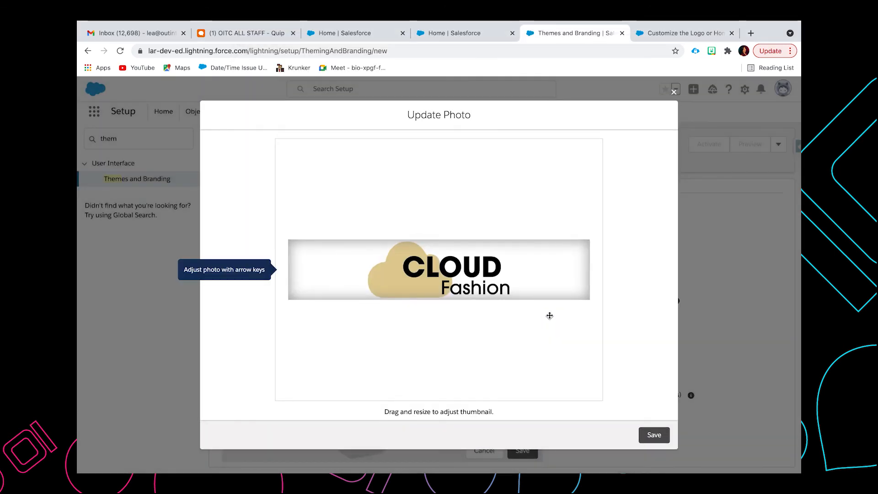
click(653, 434)
Step: Upload the Cloud Fashion image "Cloud Fashio...e Banner.png" as the Default User Profile Banner and save its crop
scroll(641, 397, down, 1)
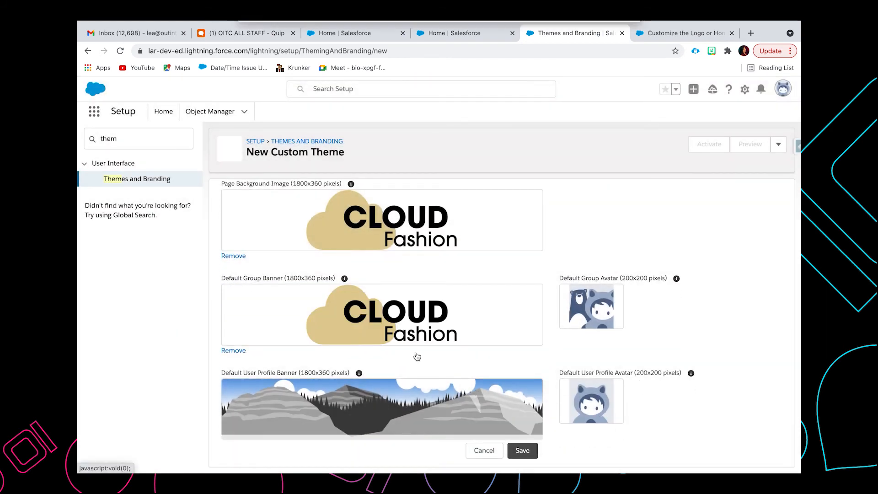
click(368, 410)
click(375, 74)
click(610, 236)
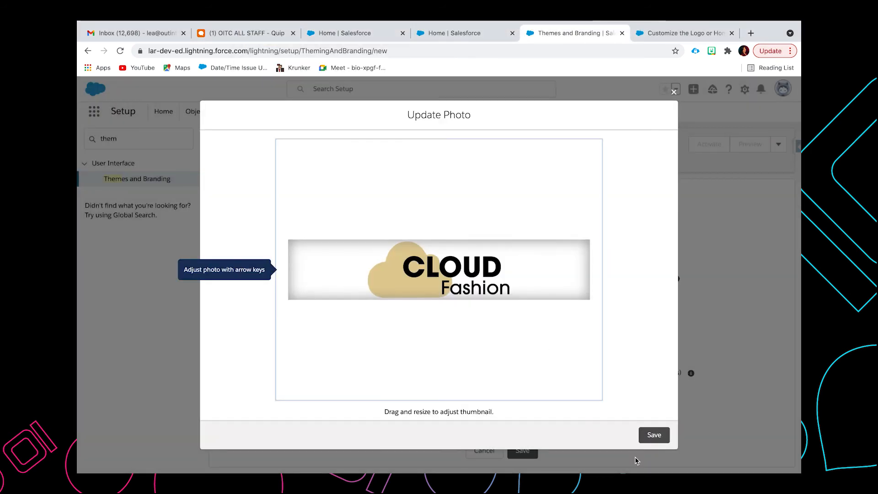
click(653, 435)
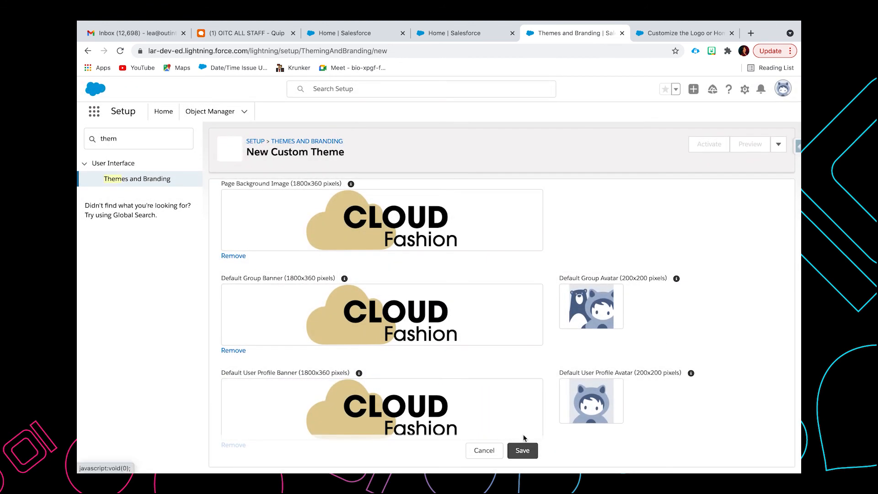
Step: Save the new custom OITC Theme and activate it for the org
click(521, 452)
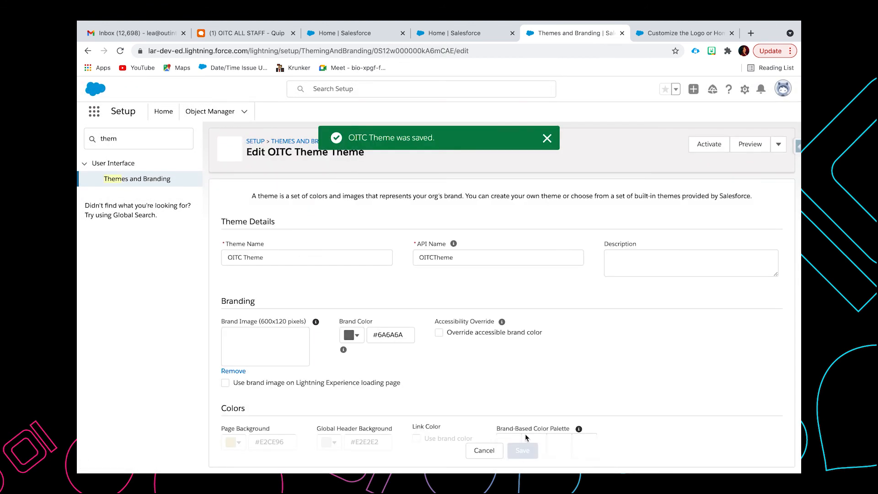
click(547, 138)
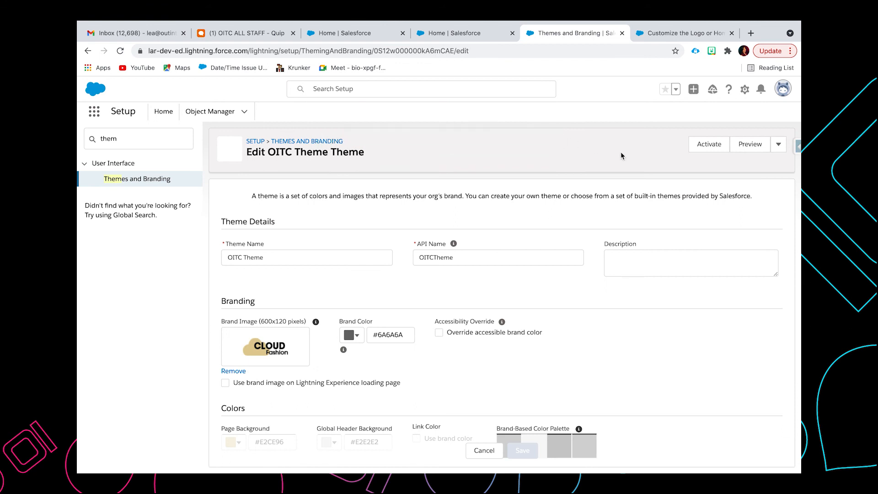
click(703, 154)
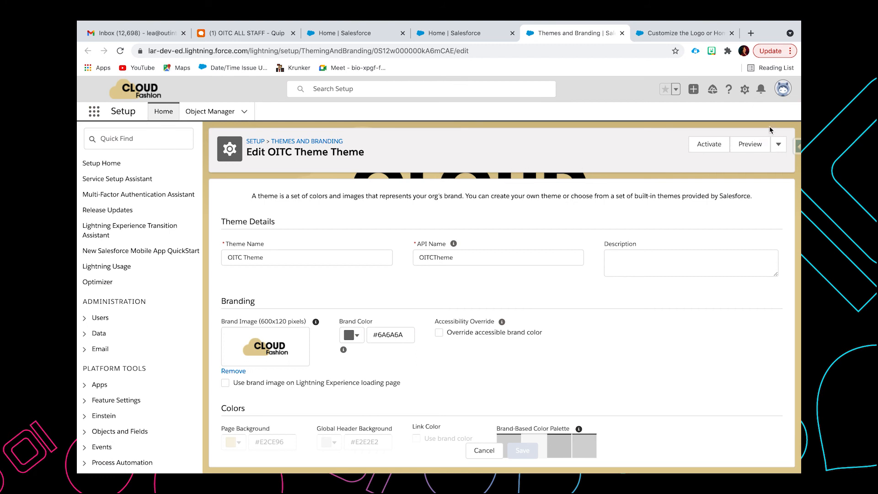
Step: View the new branding on the own user profile page, and switch to the "Customize the Logo or Home Page Banner" help article
click(773, 97)
click(692, 119)
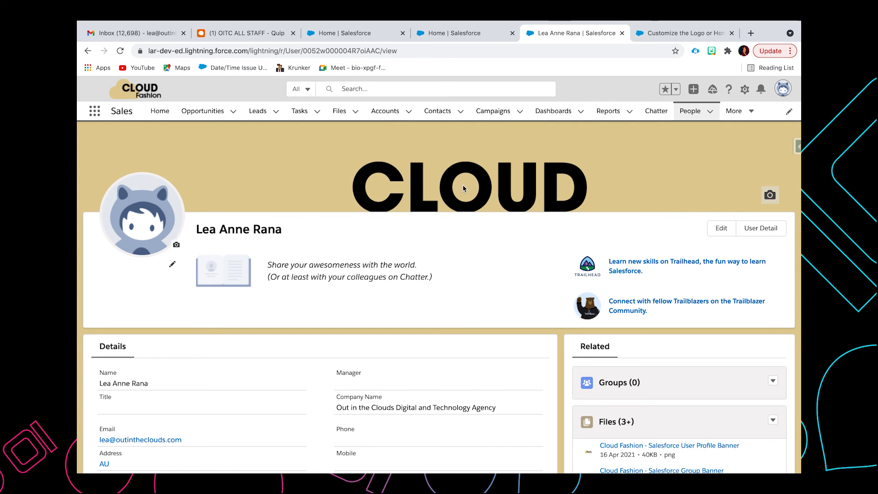
click(664, 36)
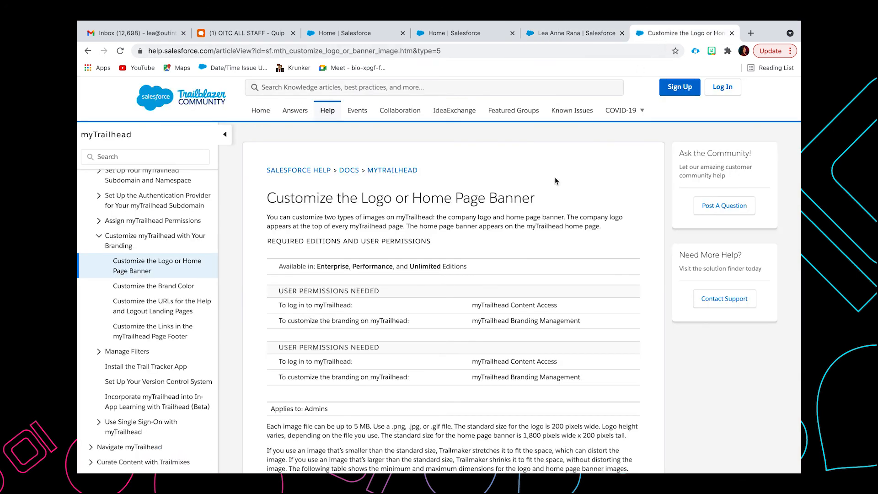